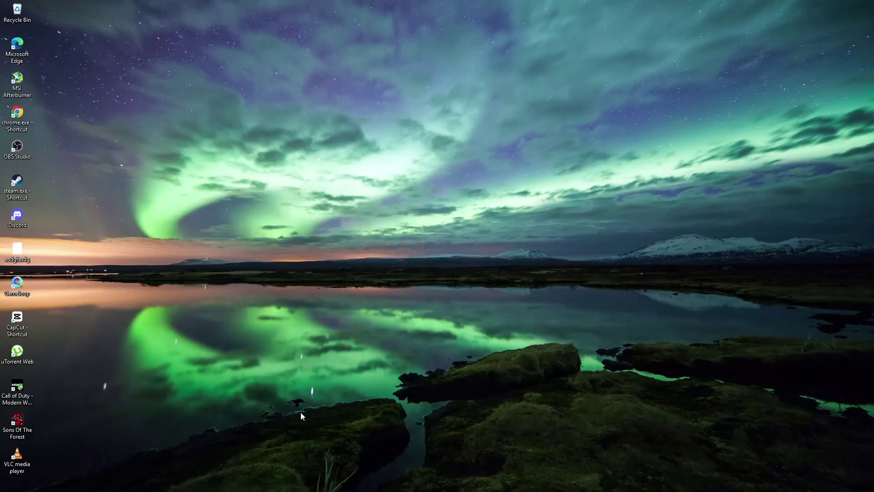
# Open Control Panel from search, switch to Category view, and open Programs > Uninstall a program
pyautogui.click(231, 481)
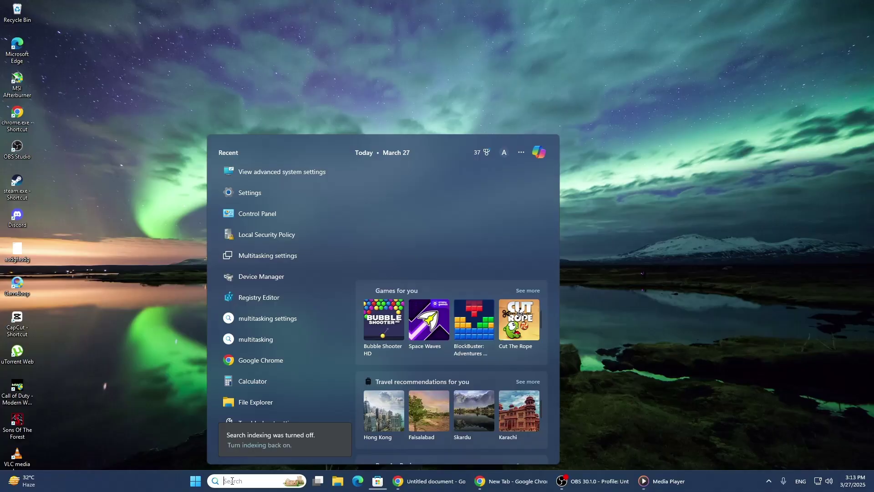
pyautogui.write('control')
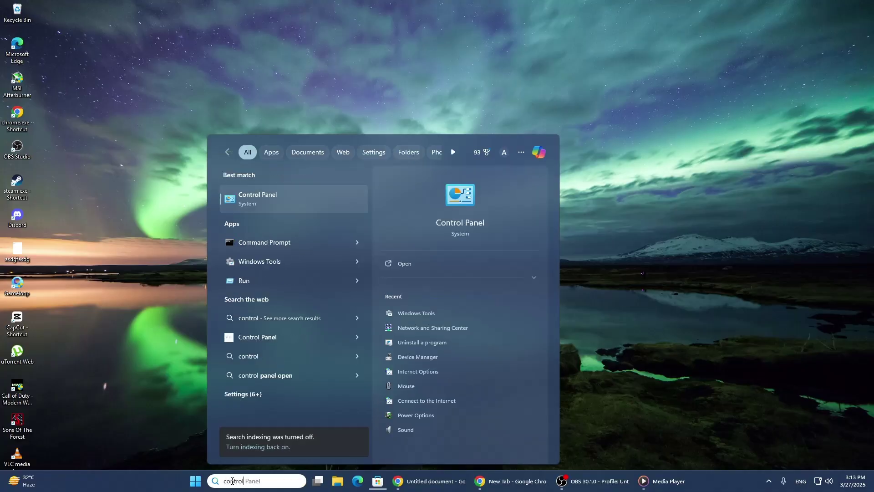
pyautogui.click(254, 202)
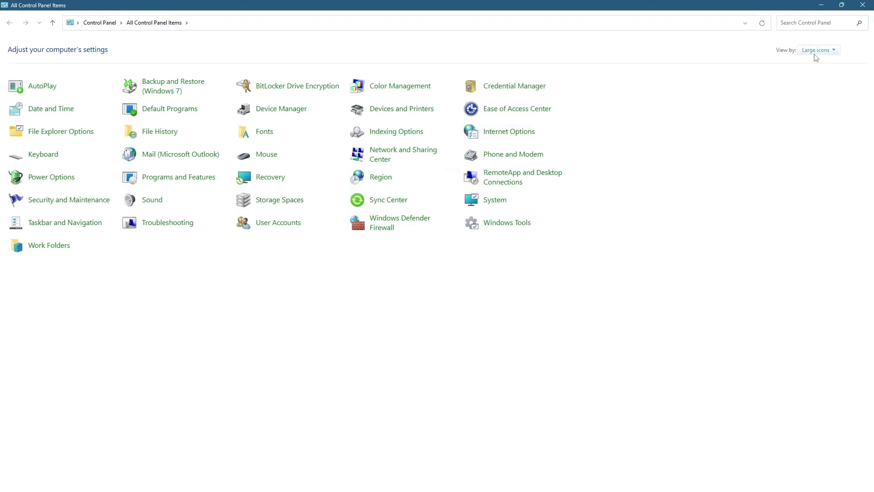
pyautogui.click(816, 51)
pyautogui.click(806, 61)
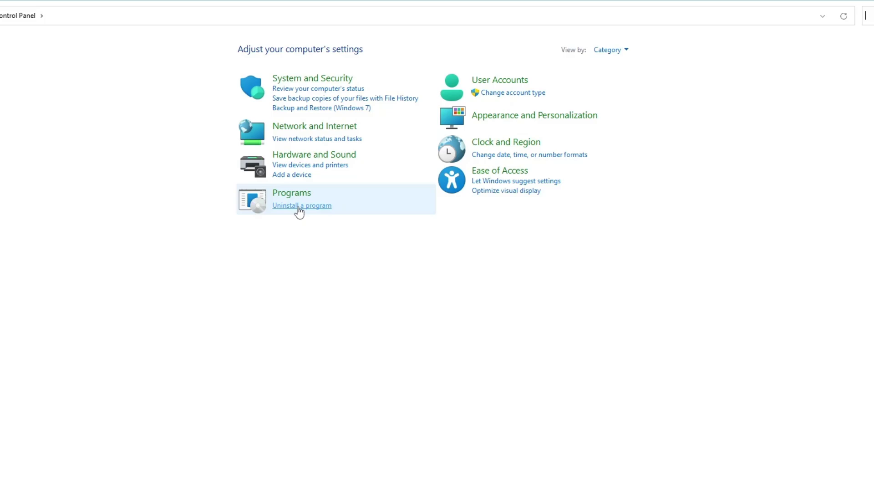
pyautogui.click(299, 208)
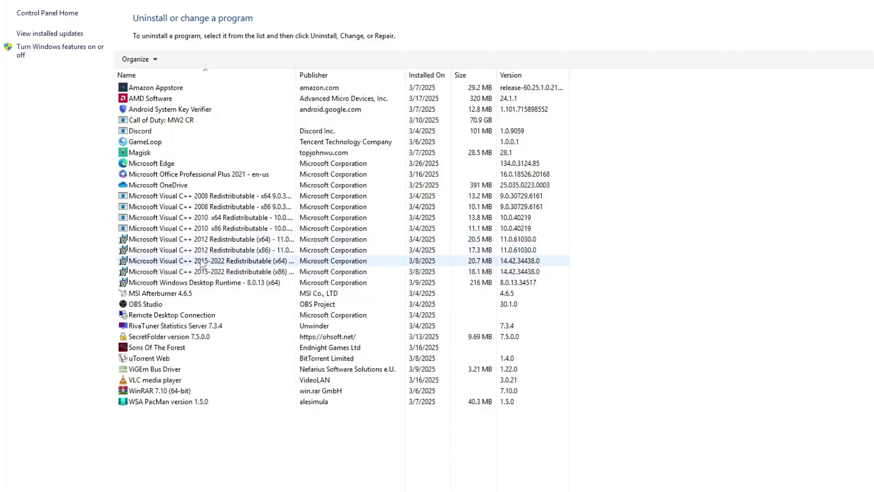
# Repair the Visual C++ 2015-2022 Redistributable (x64), then minimize Programs and Features
pyautogui.click(221, 264)
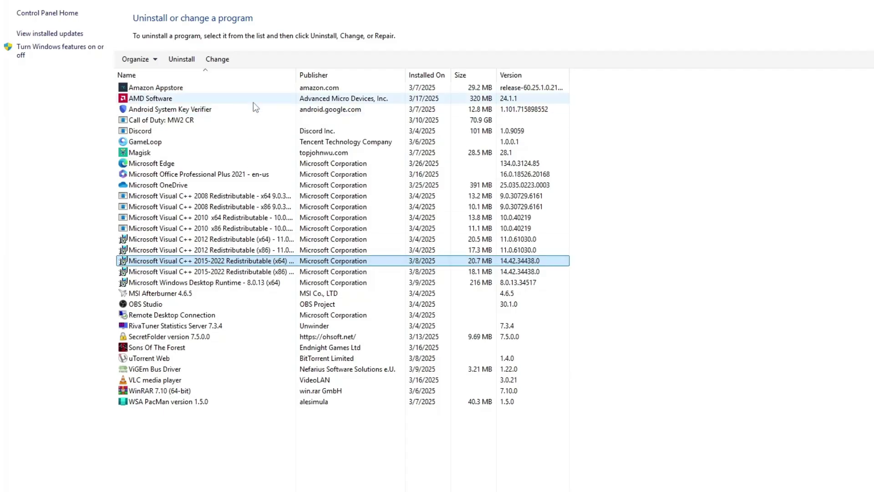
pyautogui.click(217, 61)
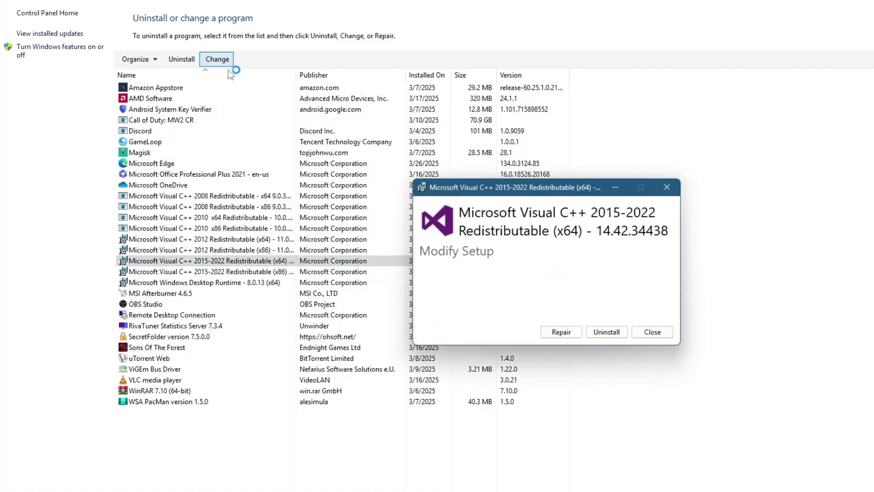
pyautogui.click(495, 328)
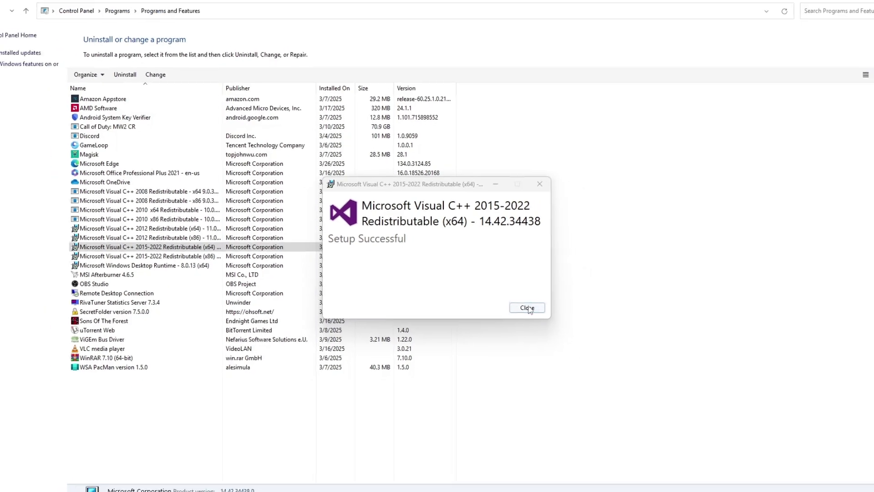
pyautogui.click(528, 308)
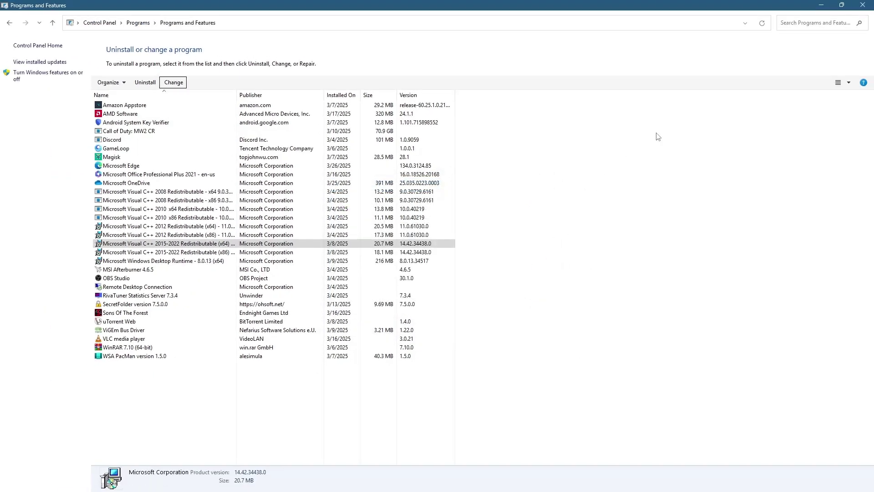
pyautogui.click(821, 5)
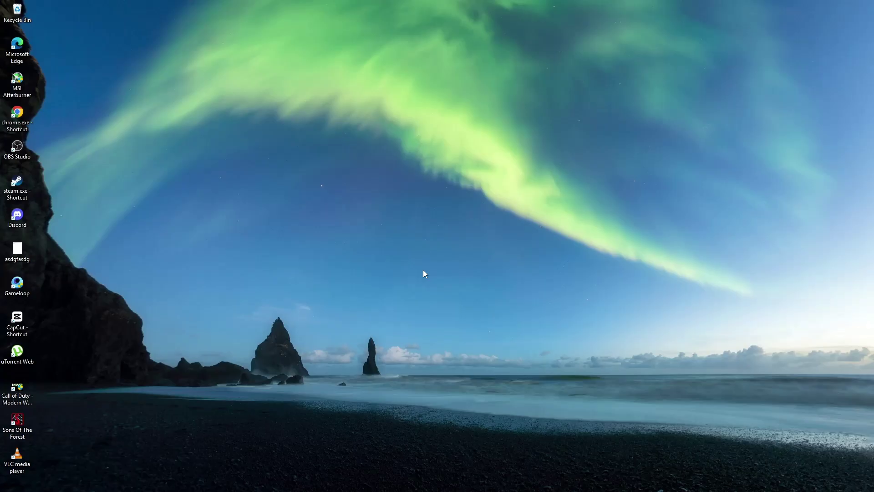
# In Chrome's address bar, enter 'microsoft visual c++ re' without the suggested completion
pyautogui.moveTo(553, 490)
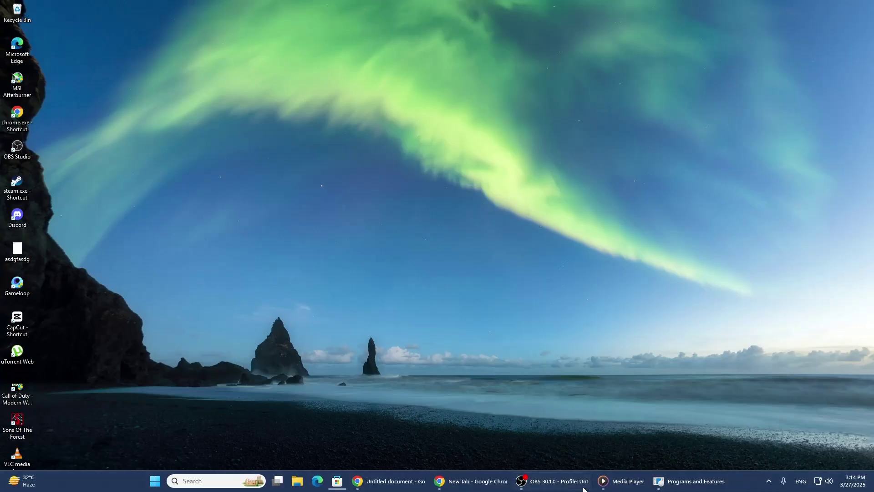
pyautogui.click(474, 481)
pyautogui.write('mic')
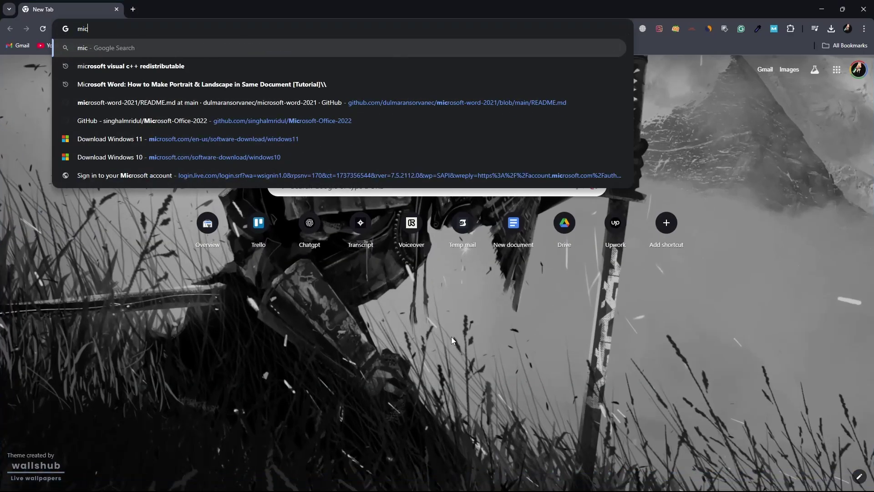
pyautogui.write('rosoft')
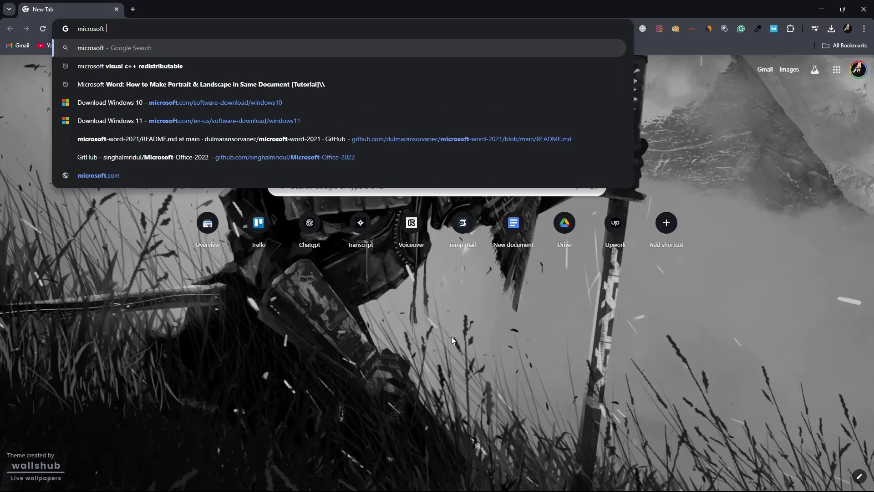
pyautogui.write(' visual ')
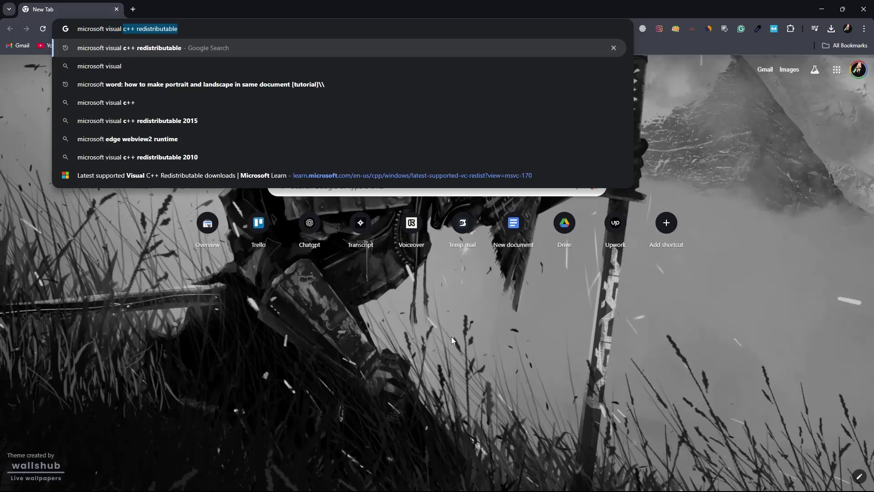
pyautogui.write('c++ re')
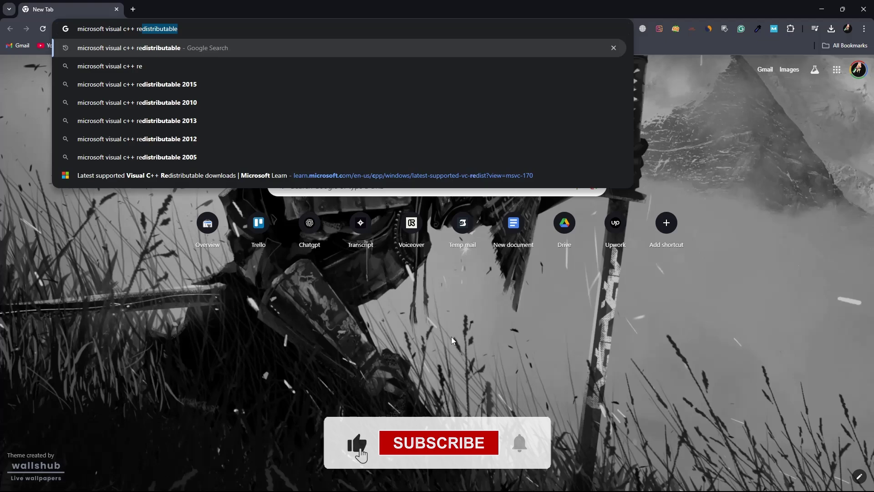
pyautogui.press('BackSpace')
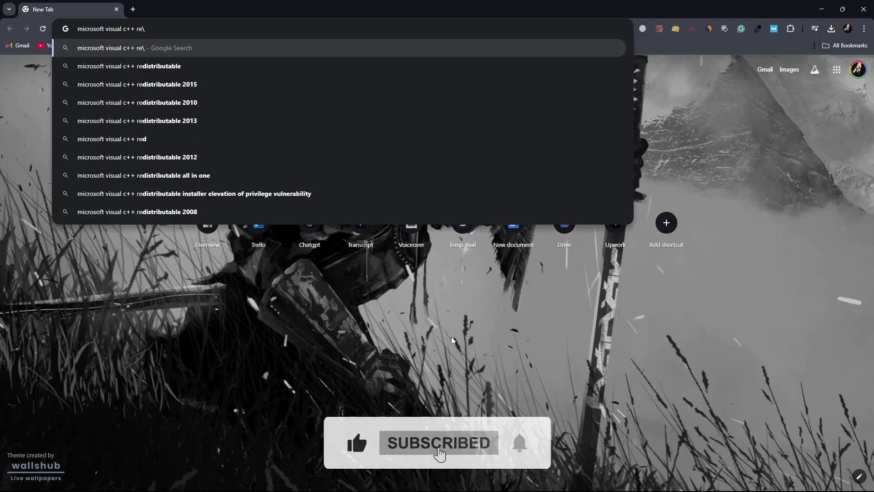
# Open Microsoft Learn's latest supported Visual C++ Redistributable downloads page and download the X64 vc_redist.x64.exe
pyautogui.click(159, 71)
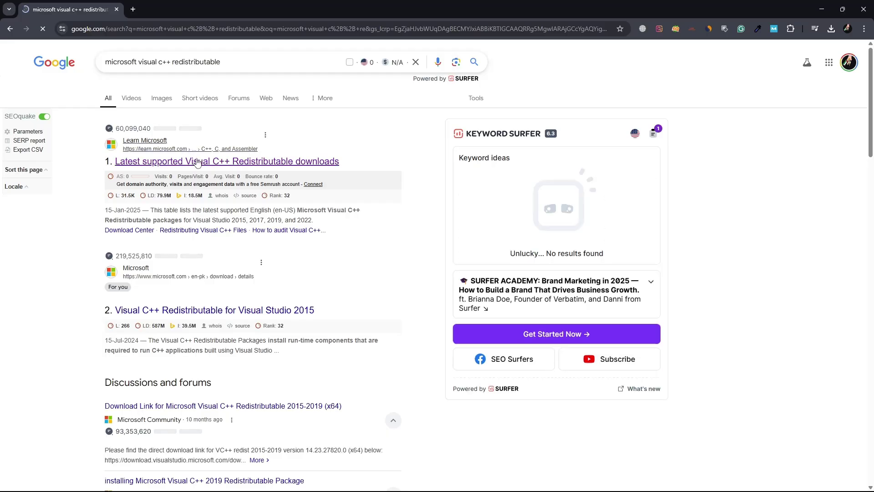
pyautogui.click(183, 162)
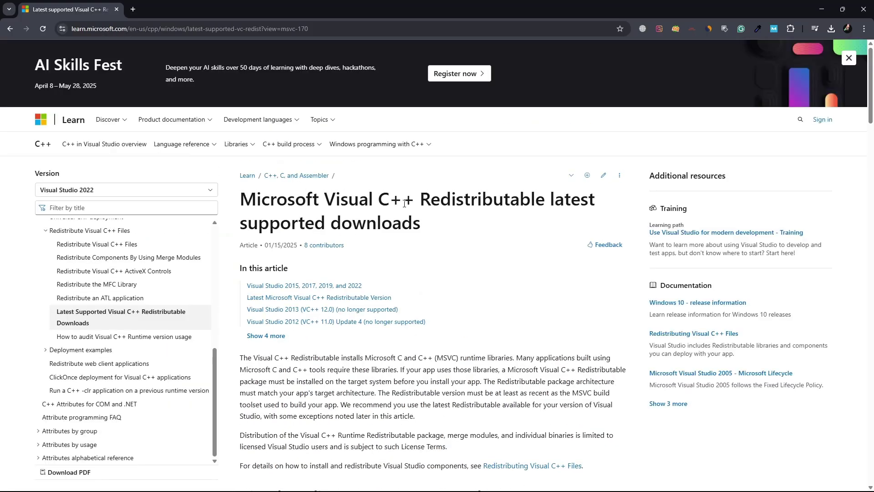
pyautogui.scroll(-10, 524, 232)
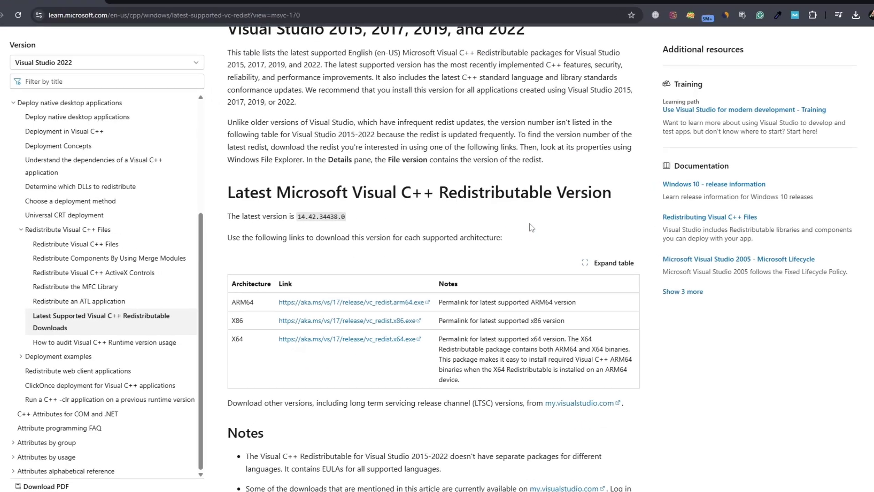
pyautogui.scroll(-3, 532, 227)
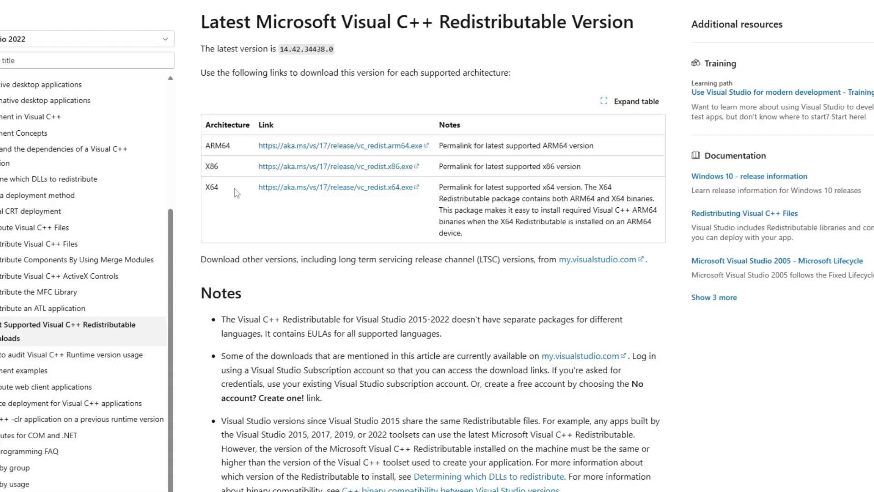
pyautogui.doubleClick(210, 188)
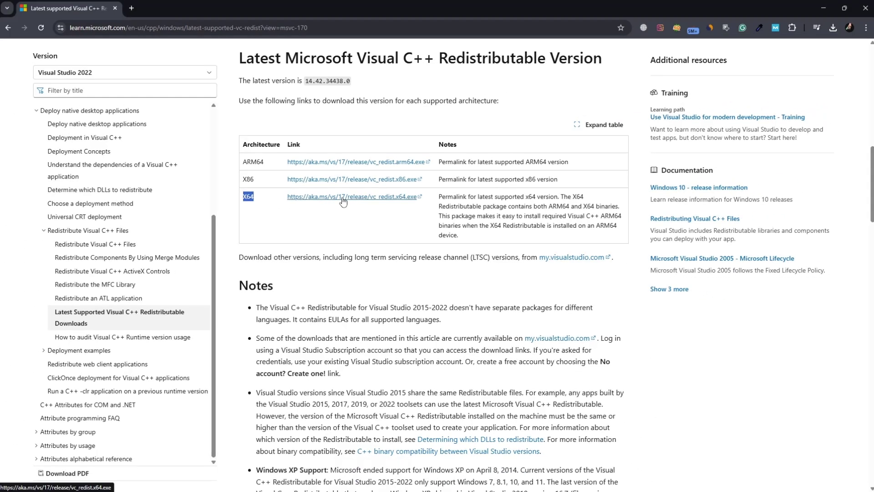
pyautogui.click(330, 188)
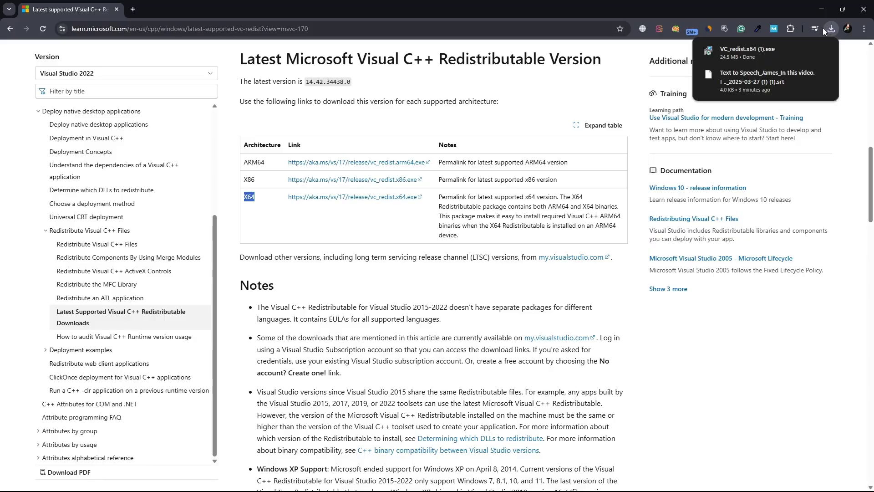
# Run the downloaded VC_redist.x64 (1).exe installer and close it after setup succeeds
pyautogui.click(738, 53)
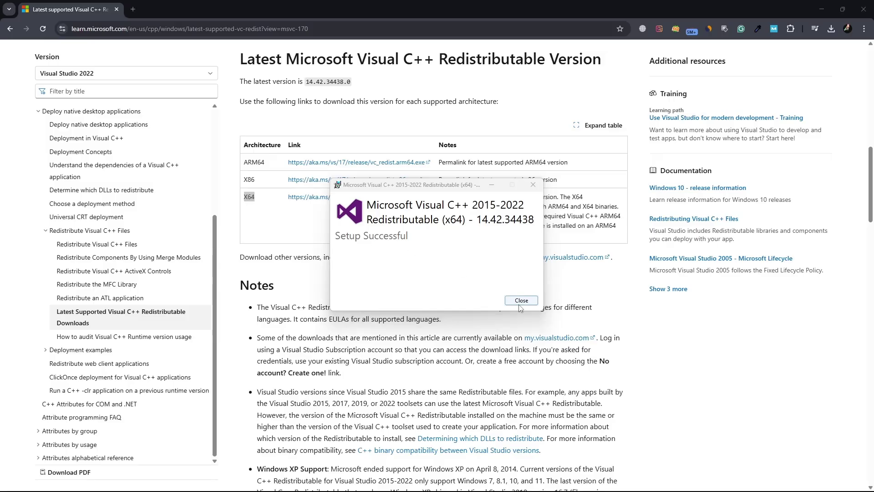
pyautogui.click(521, 301)
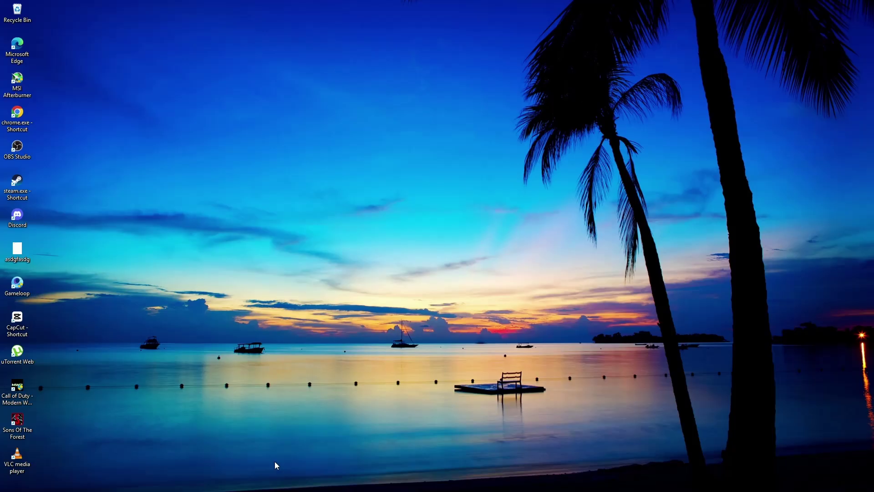
# Search 'cmd' and bring up Command Prompt's launch options, including Run as administrator
pyautogui.moveTo(239, 486)
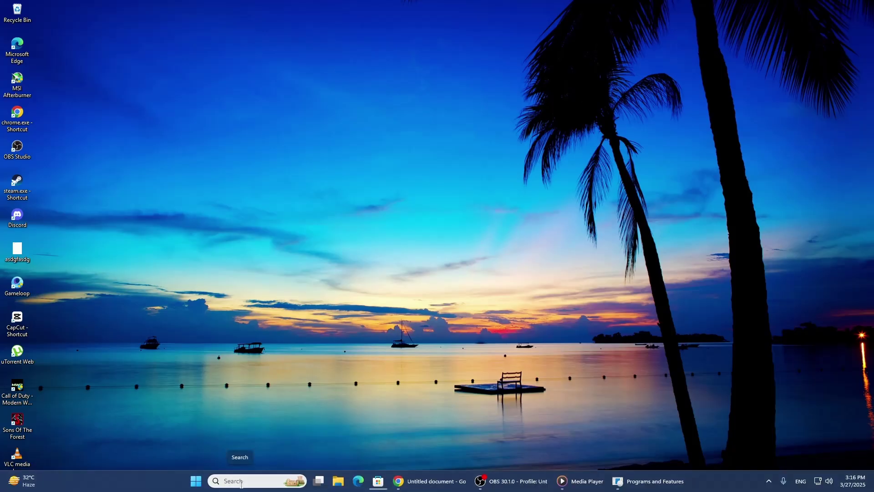
pyautogui.click(245, 479)
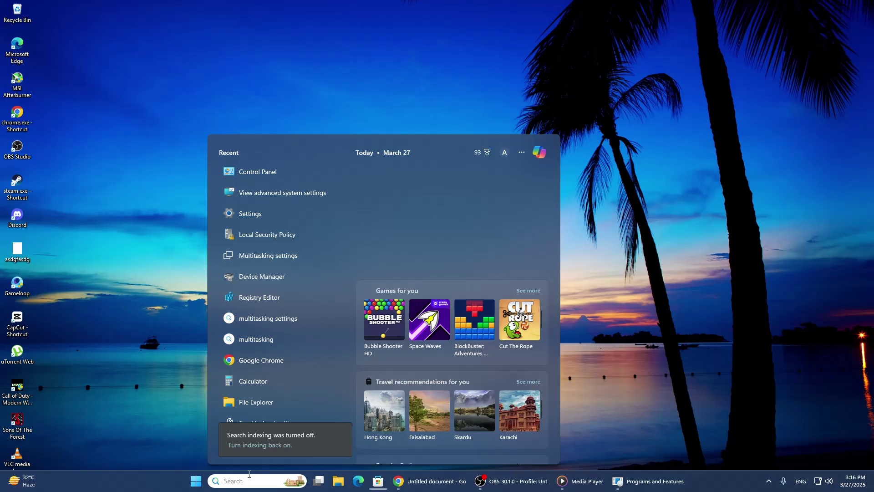
pyautogui.write('cmd')
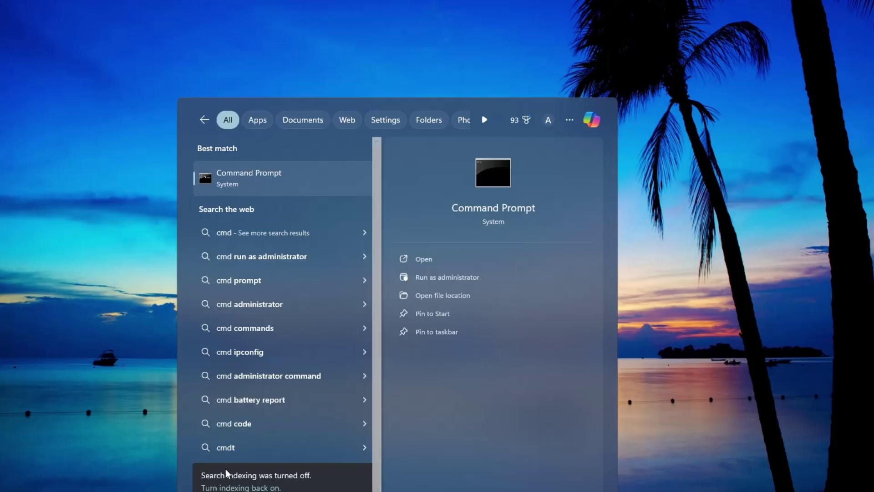
pyautogui.rightClick(240, 182)
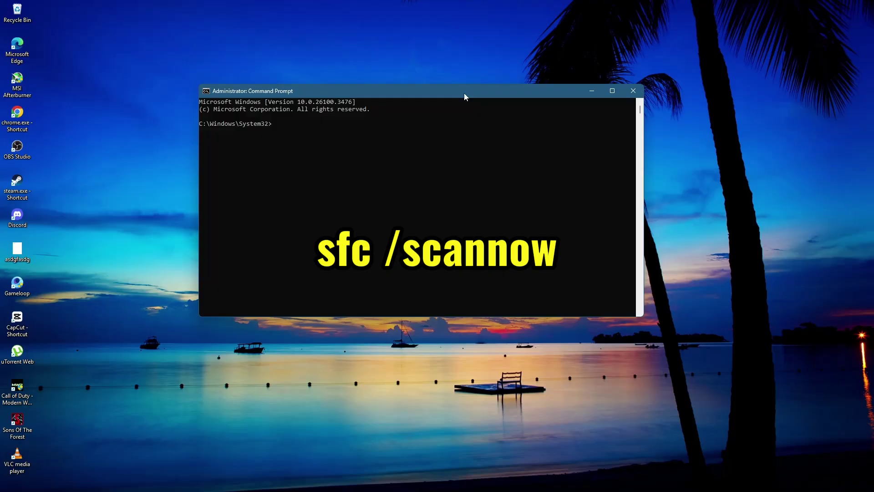
# Start the sfc /scannow system scan in the admin Command Prompt, then close the window
pyautogui.write('sfc /sn')
pyautogui.write('annow')
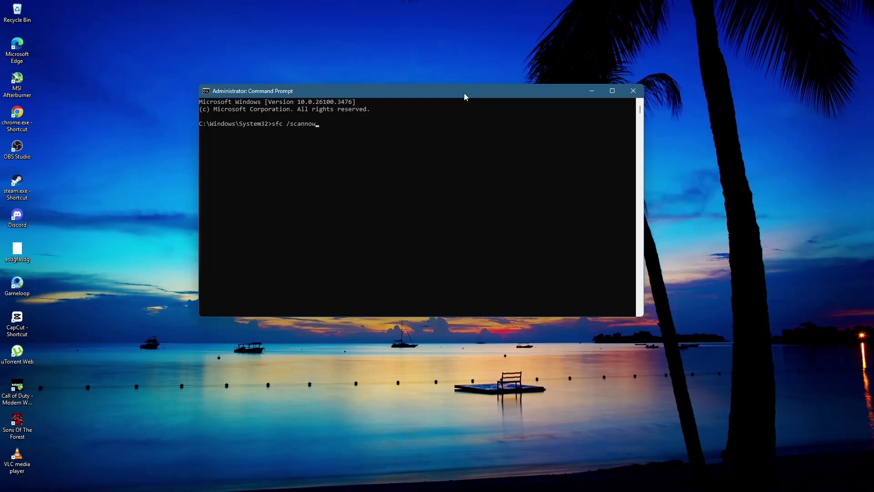
pyautogui.press('Return')
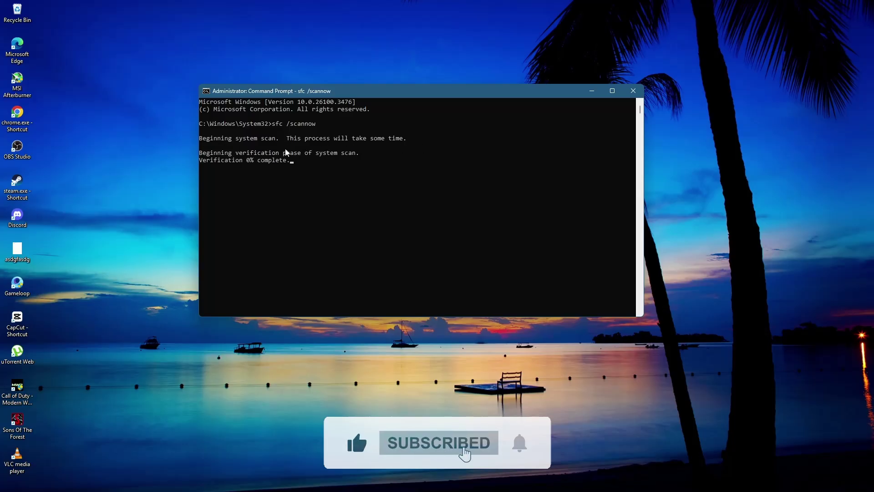
pyautogui.click(632, 92)
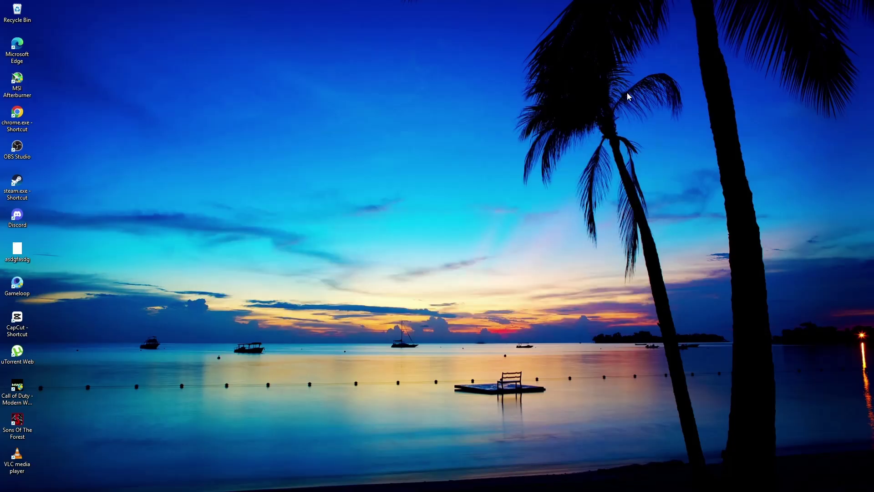